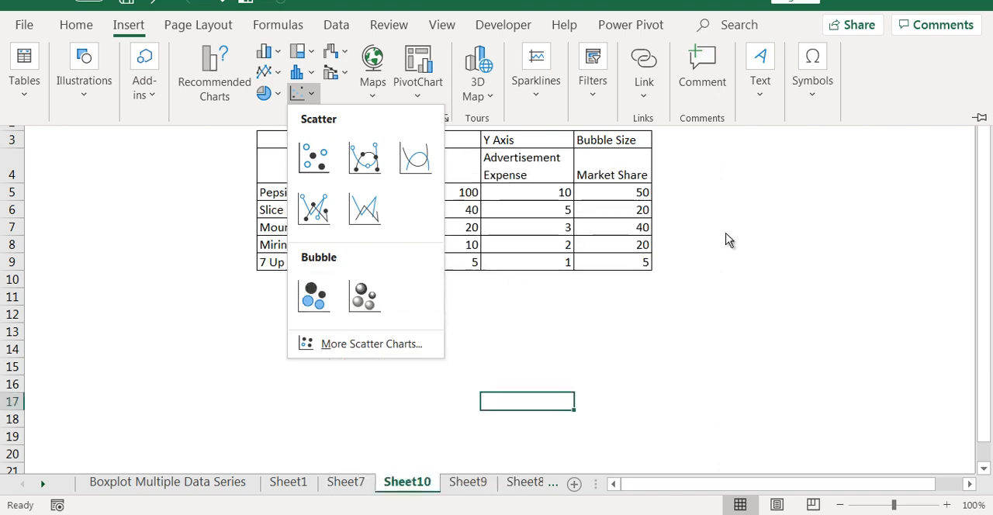
- Insert a 2-D bubble chart from the Sales, Advertisement Expense and Market Share data in F4:H9
click(826, 262)
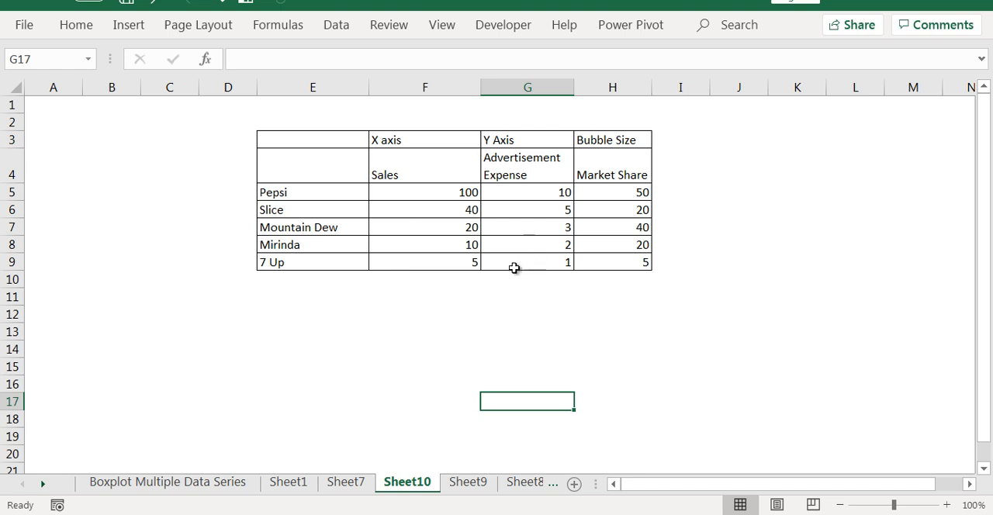
drag(394, 157, 647, 259)
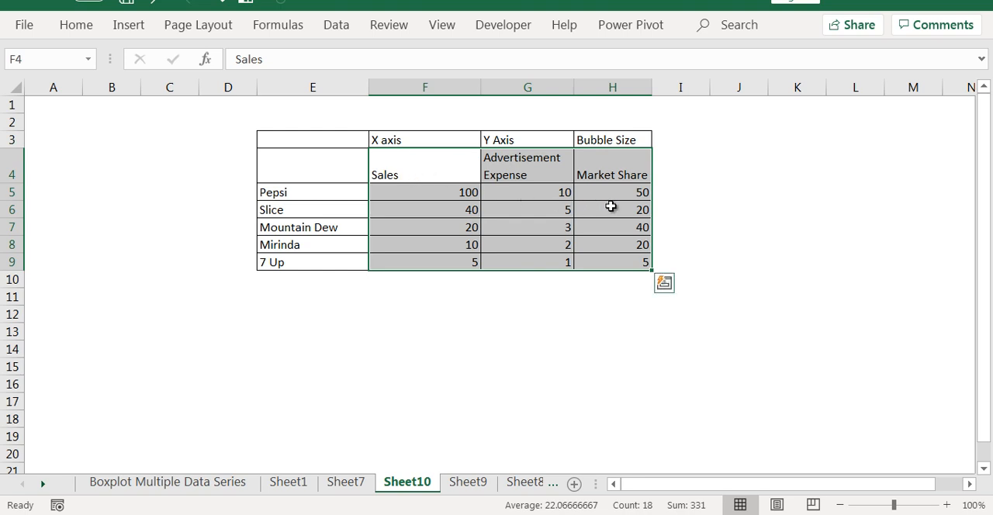
click(132, 25)
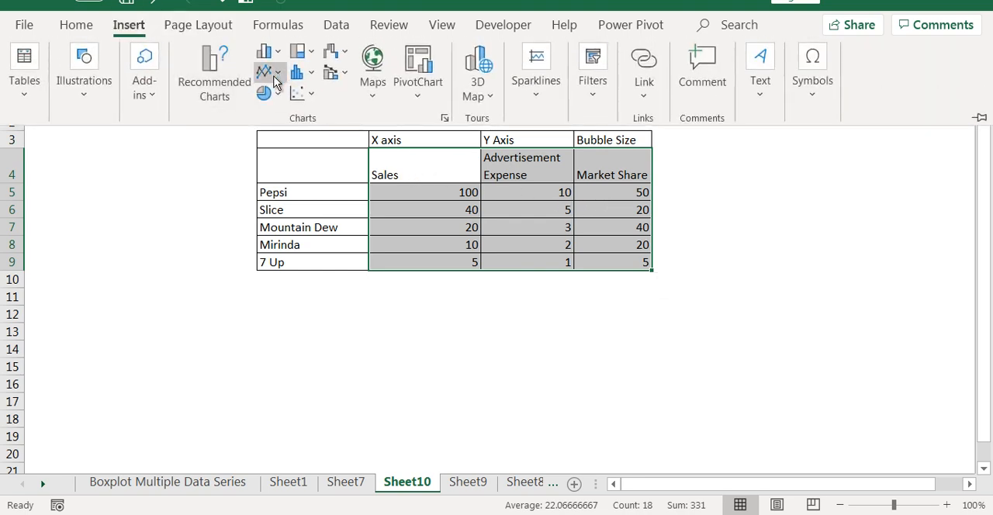
click(307, 94)
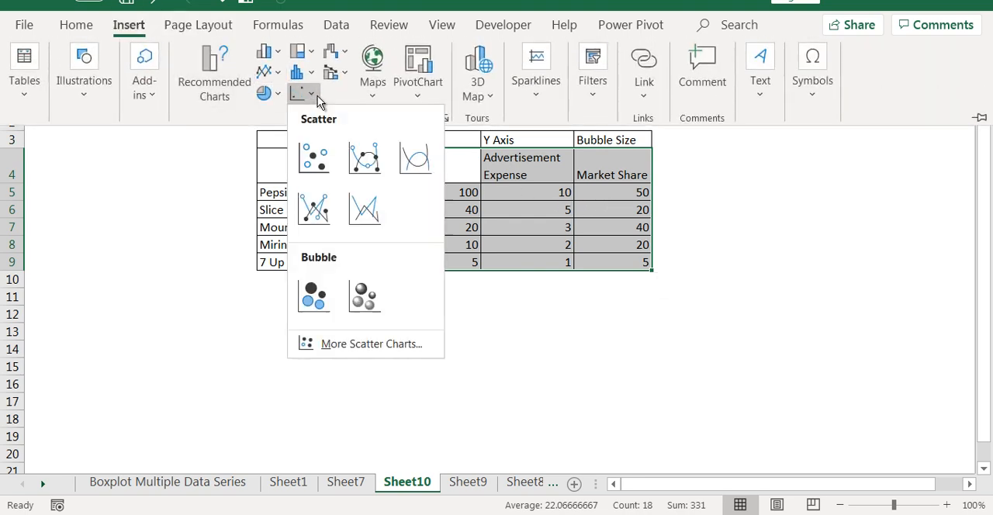
click(314, 295)
click(891, 327)
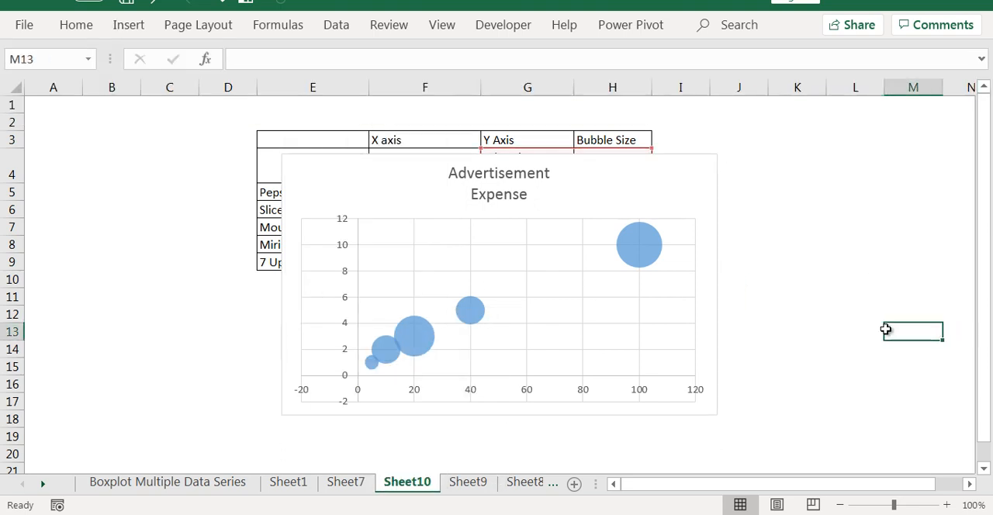
drag(590, 304, 445, 255)
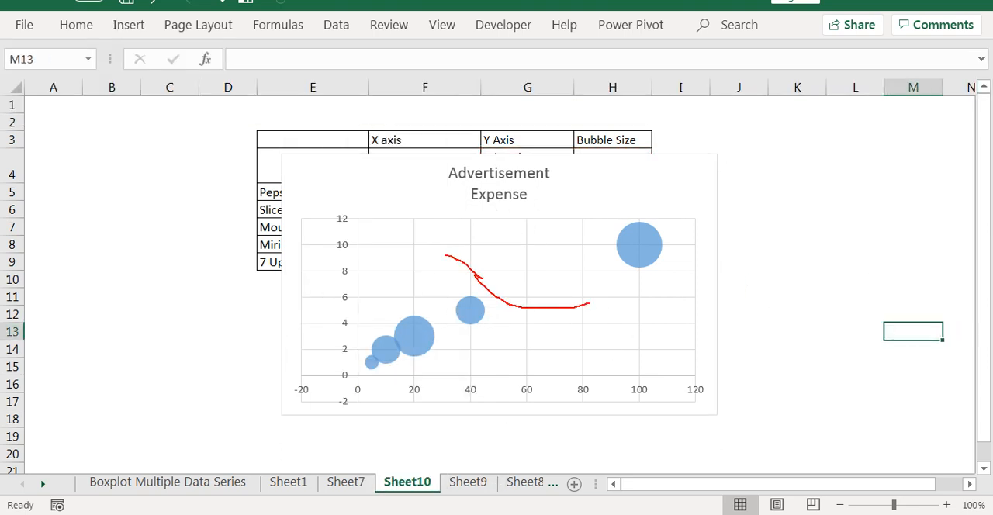
key(e)
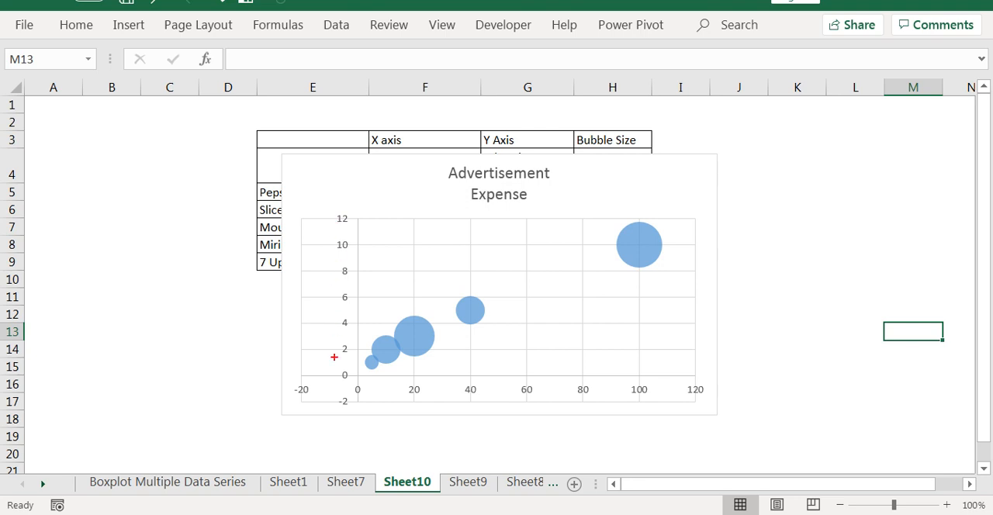
drag(361, 361, 608, 227)
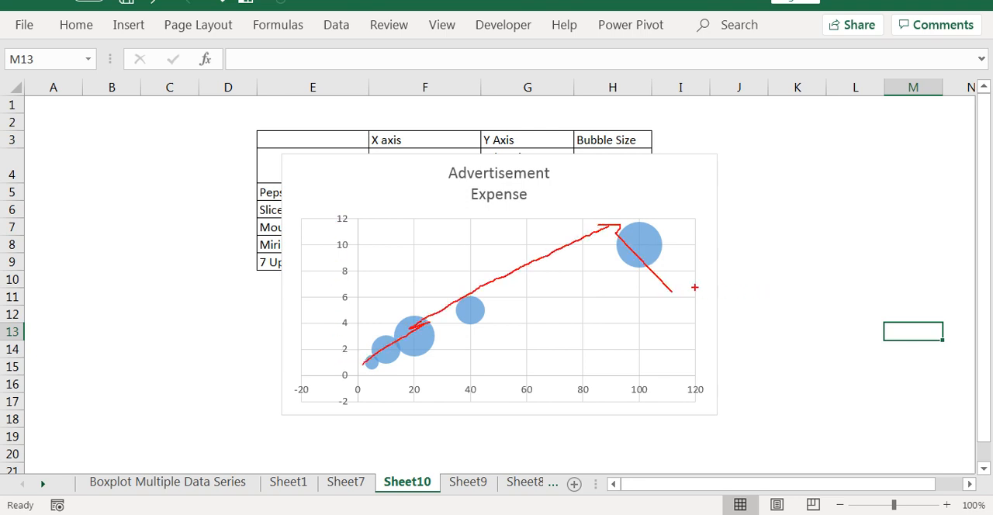
key(Escape)
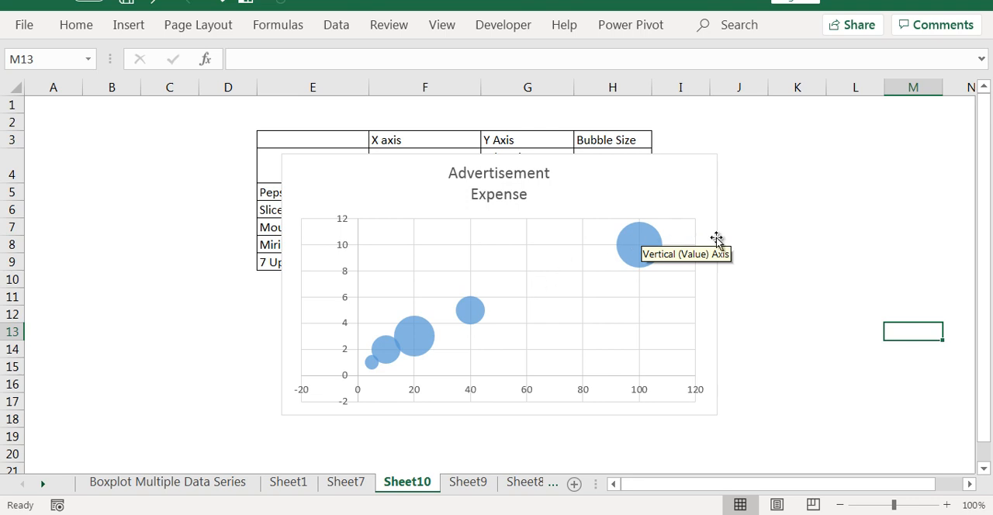
click(772, 280)
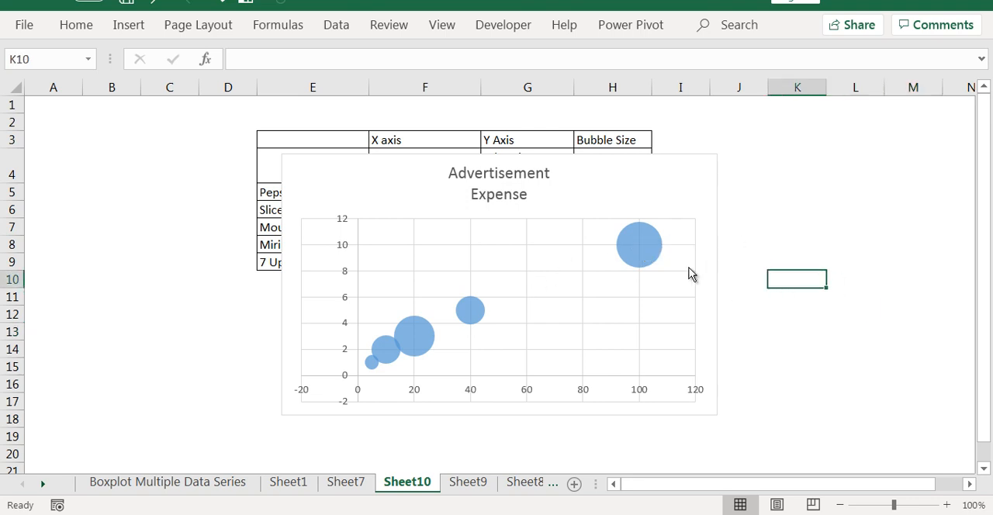
- Add data labels to the bubble series and open the formatting options for those labels
click(653, 238)
right_click(650, 240)
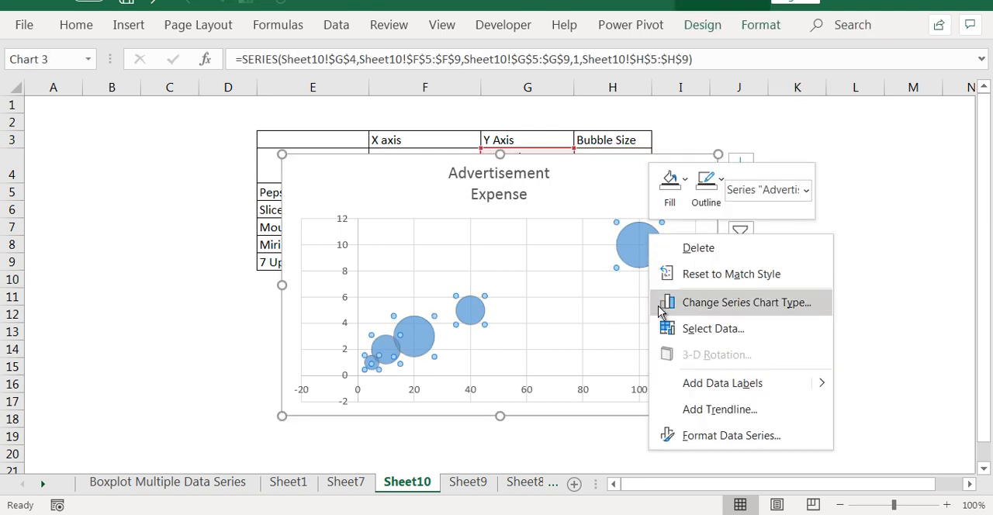
click(722, 383)
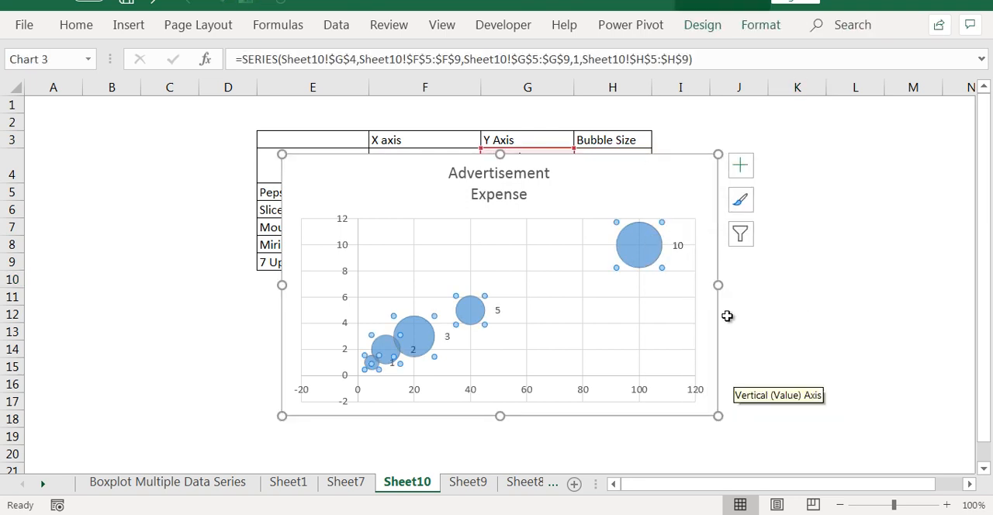
click(677, 246)
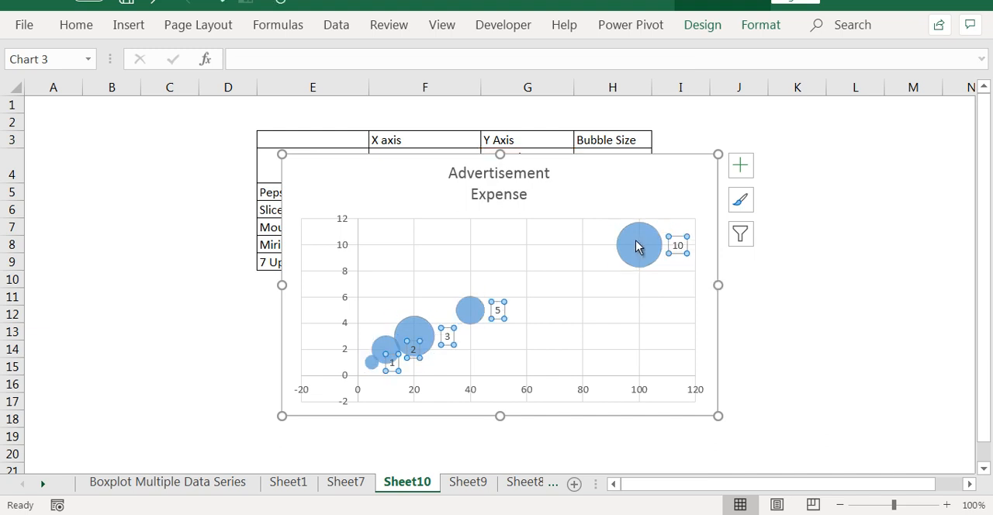
click(638, 243)
right_click(637, 242)
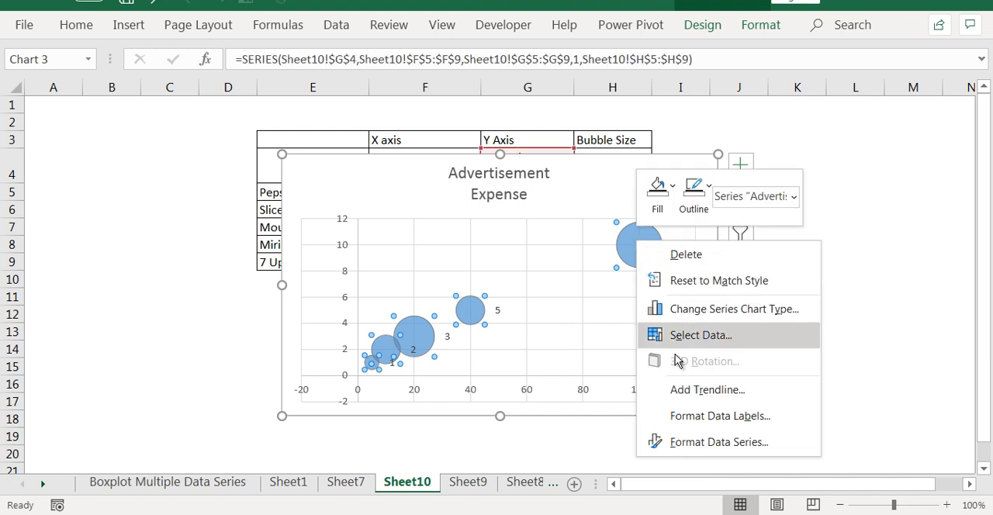
click(727, 416)
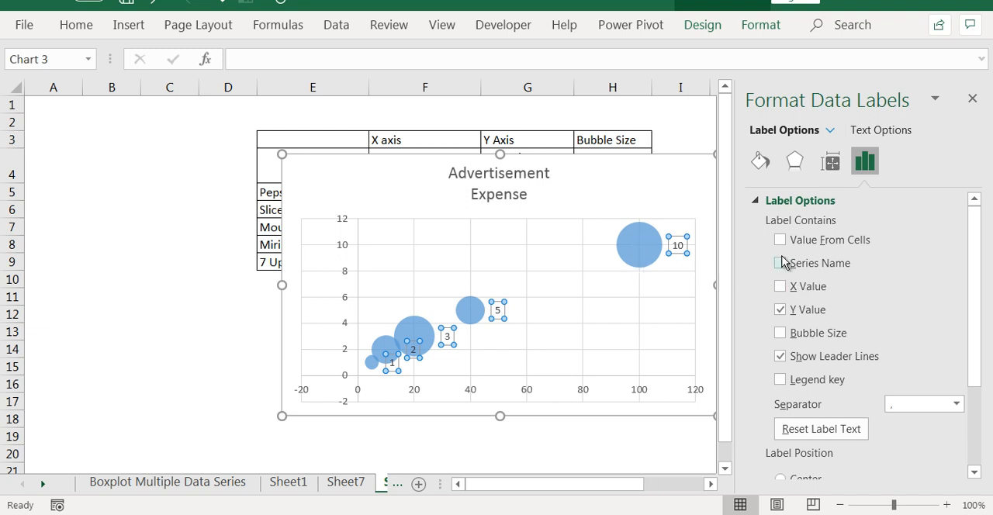
- Include the X value in the data labels and try adding the series name
click(782, 312)
click(780, 311)
click(779, 289)
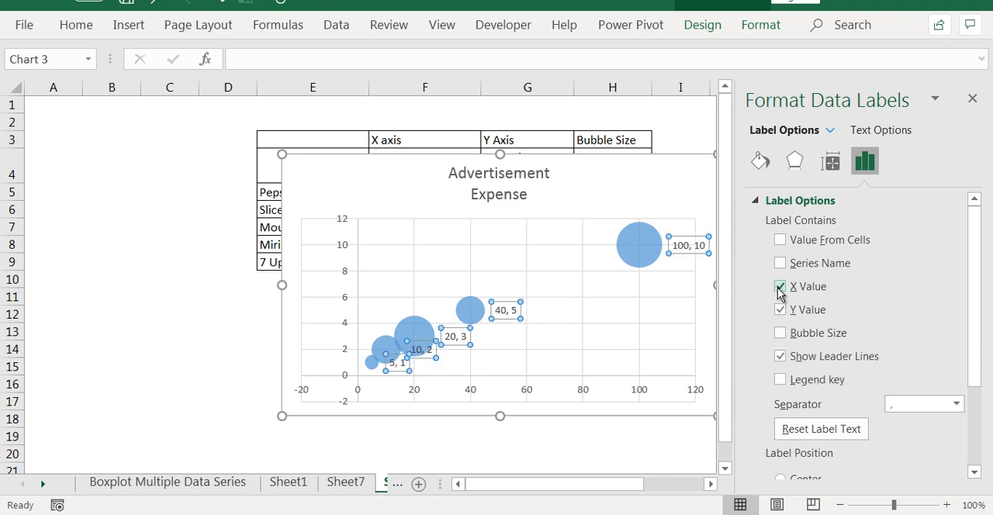
click(780, 265)
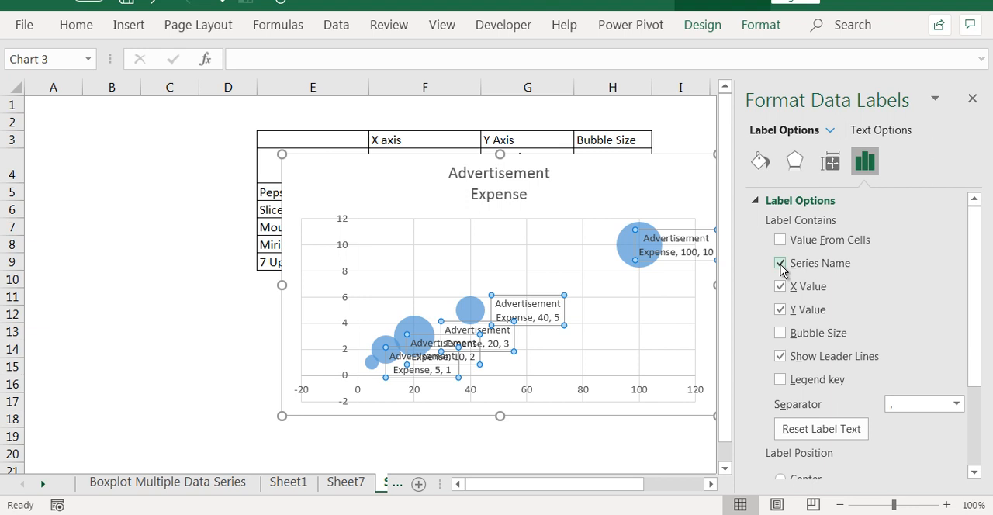
click(780, 264)
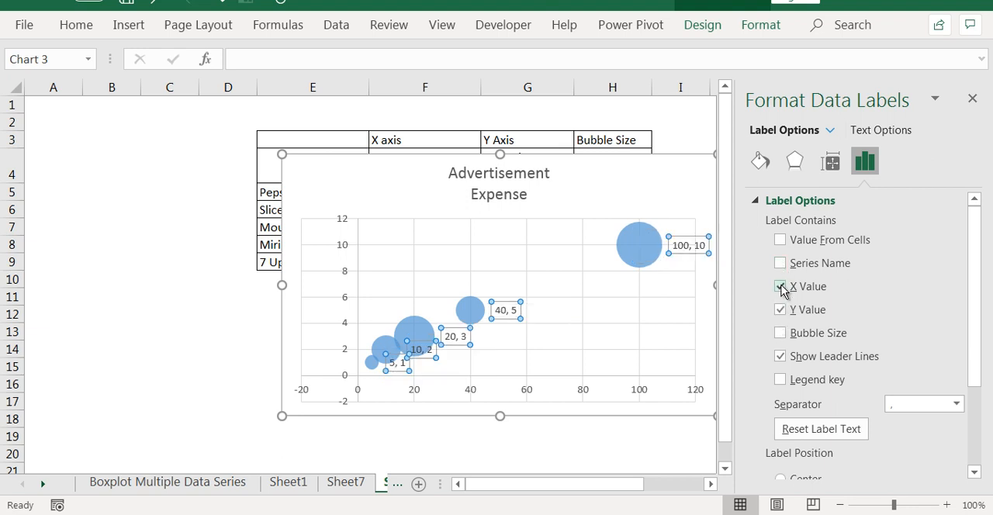
- Take the bubble labels from the product names in E5:E9 and remove the X and Y values from them
click(780, 240)
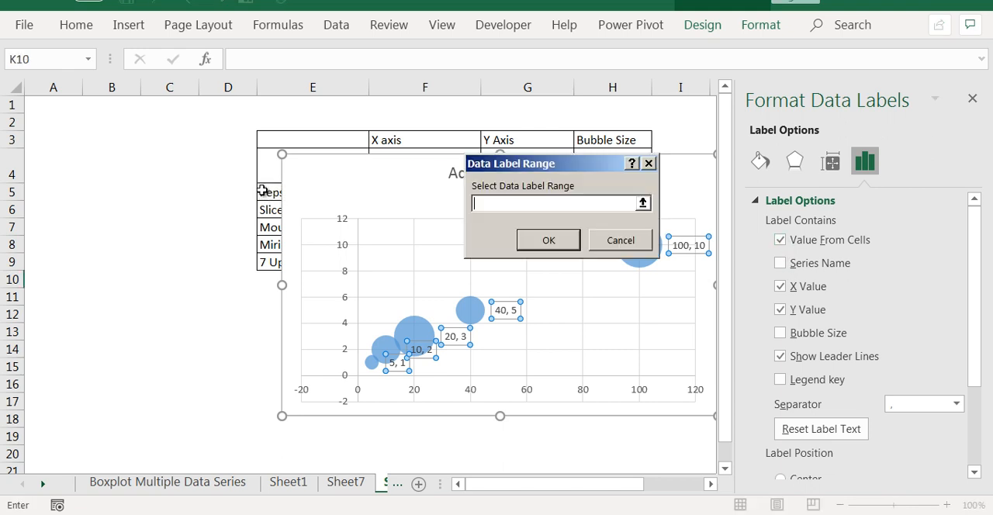
drag(262, 192, 264, 262)
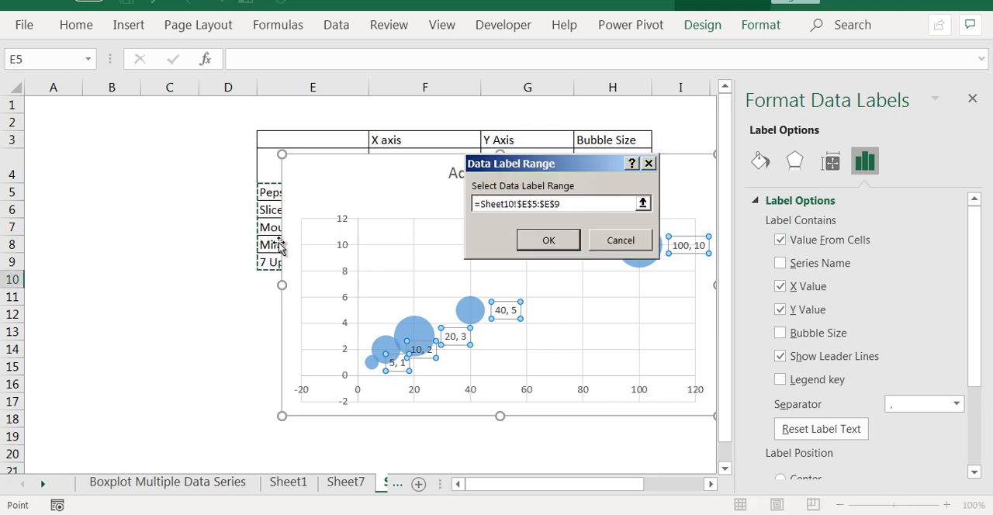
click(543, 244)
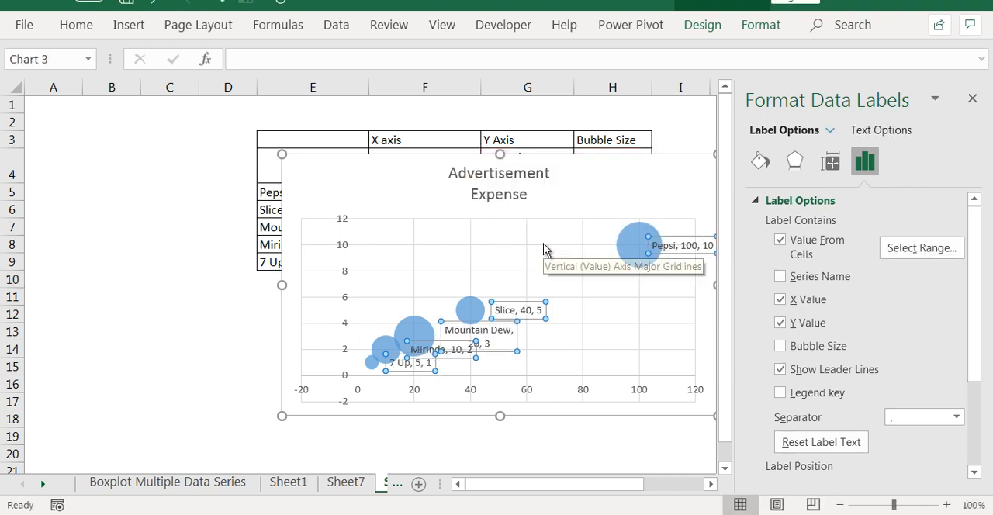
click(710, 484)
click(711, 484)
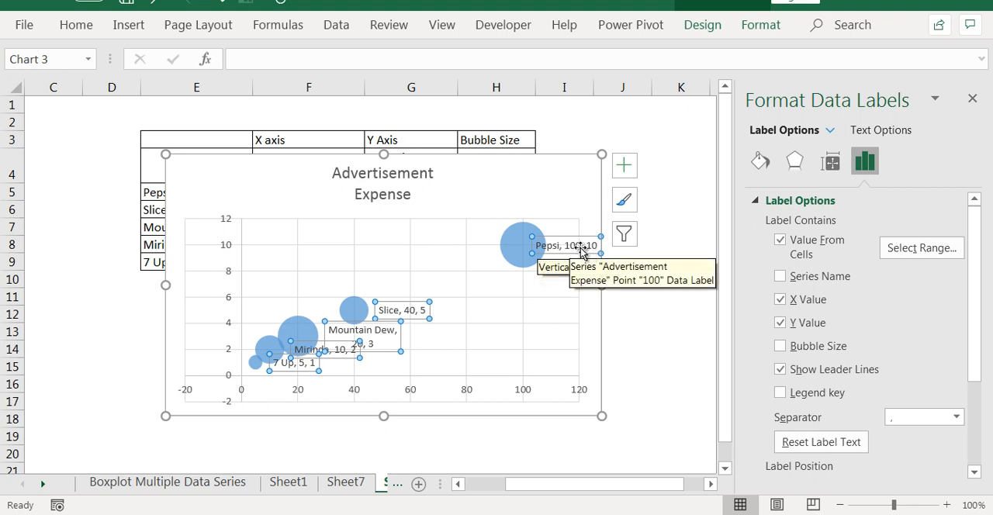
click(780, 299)
click(779, 323)
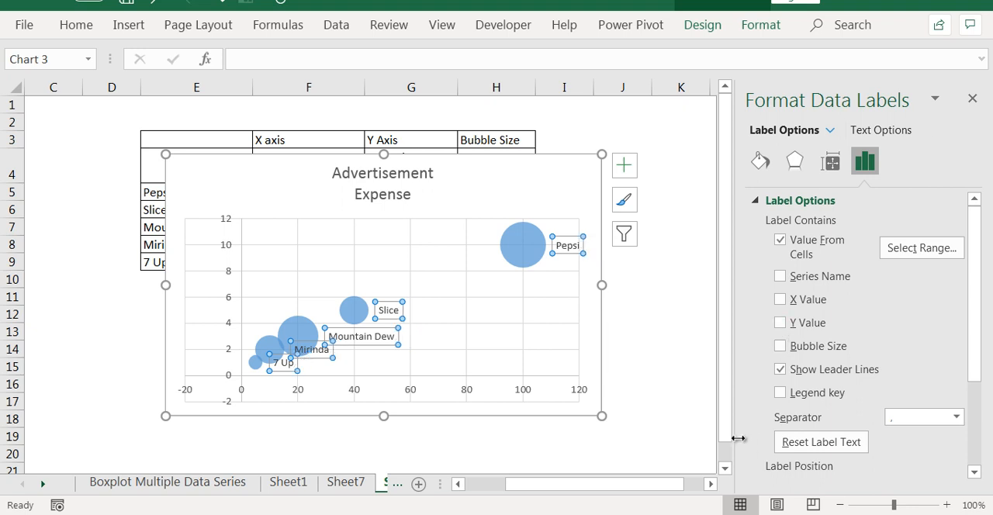
- Move the Pepsi label onto its bubble and close the label formatting options
click(566, 236)
drag(566, 237, 528, 238)
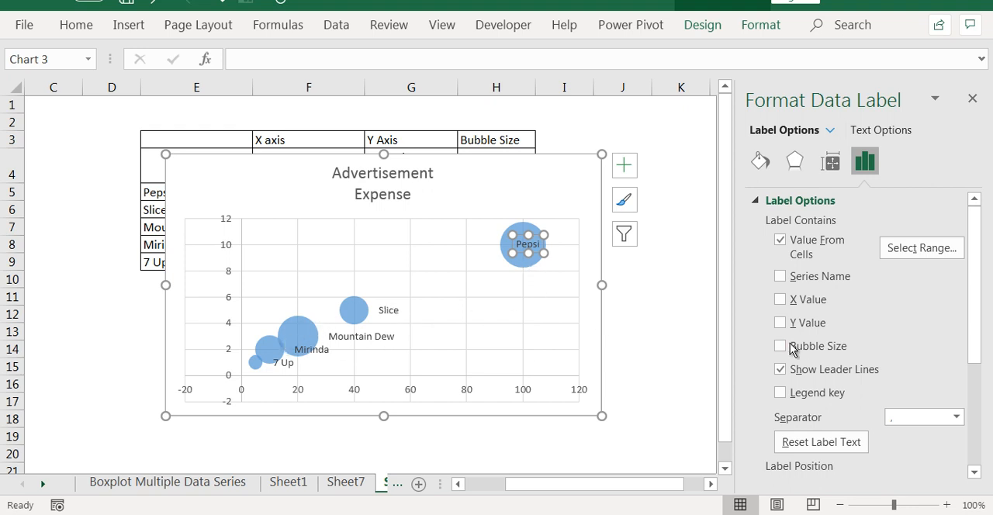
click(971, 97)
key(Escape)
key(Escape)
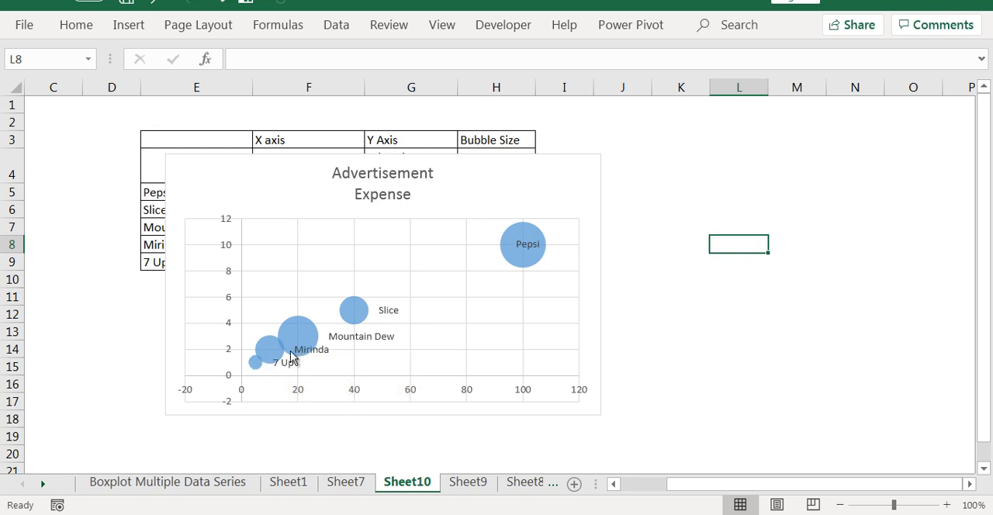
- Enlarge the chart upward and to the right, and move the 7 Up label closer to its bubble
click(538, 184)
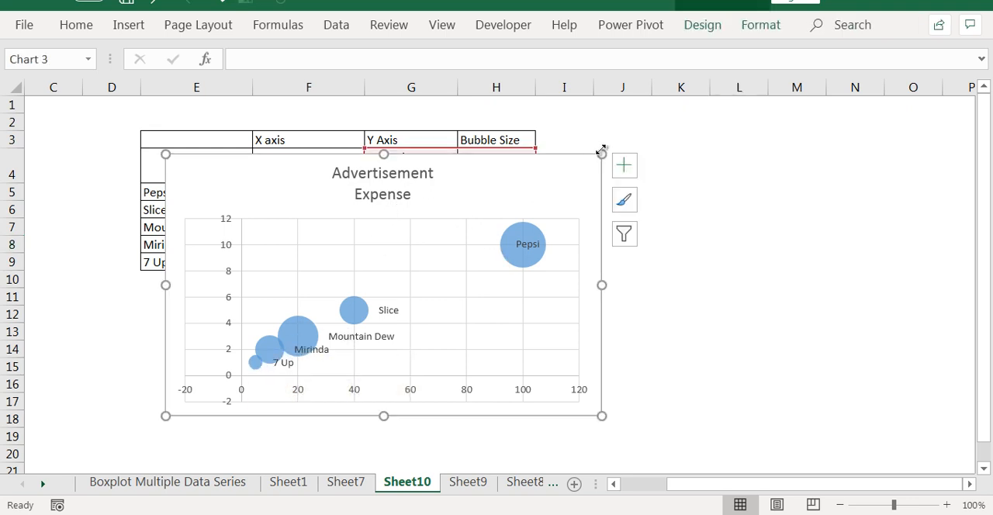
drag(601, 150, 694, 124)
click(307, 364)
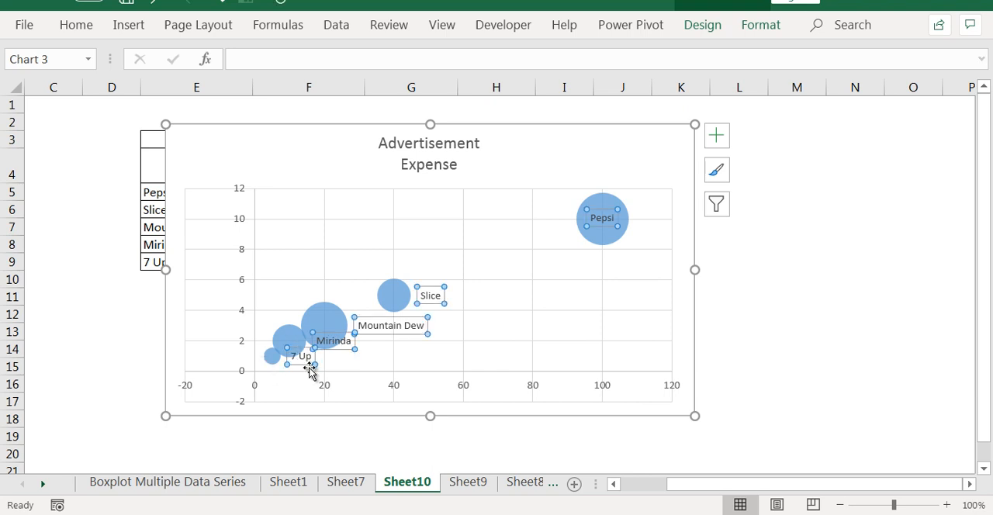
mouse_move(307, 366)
mouse_down()
mouse_move(290, 369)
mouse_move(299, 370)
mouse_up()
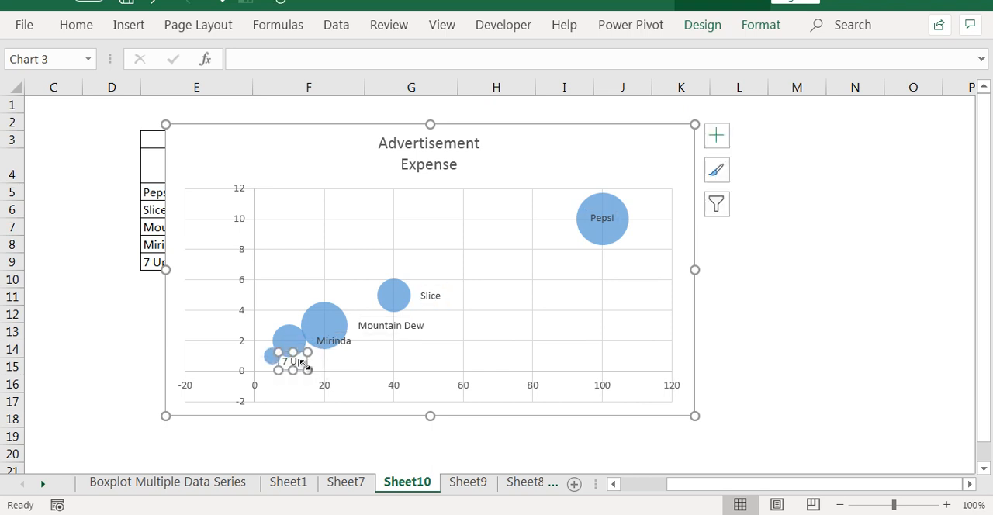
- Move the Mirinda label above its bubble and the Mountain Dew label over the lower right edge of its bubble
click(332, 342)
drag(332, 342, 273, 315)
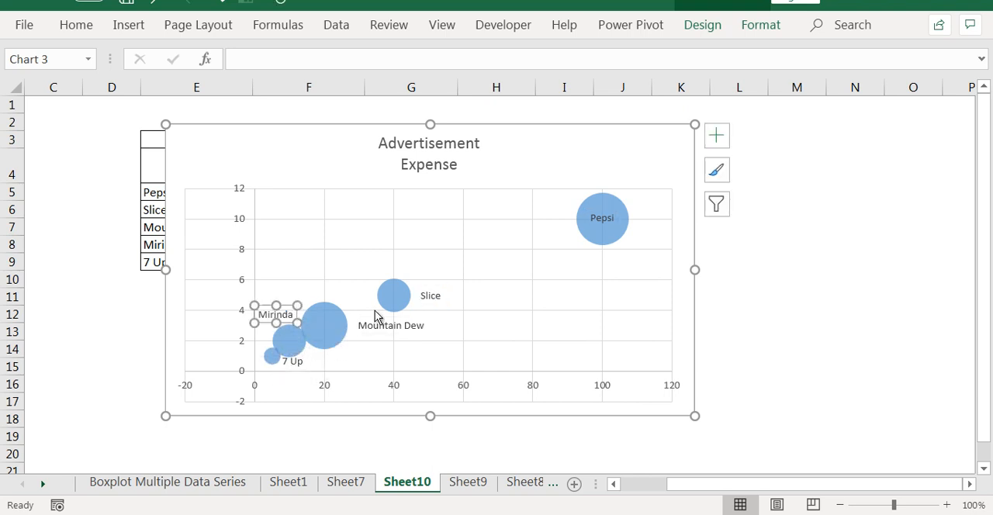
click(379, 324)
drag(378, 324, 353, 334)
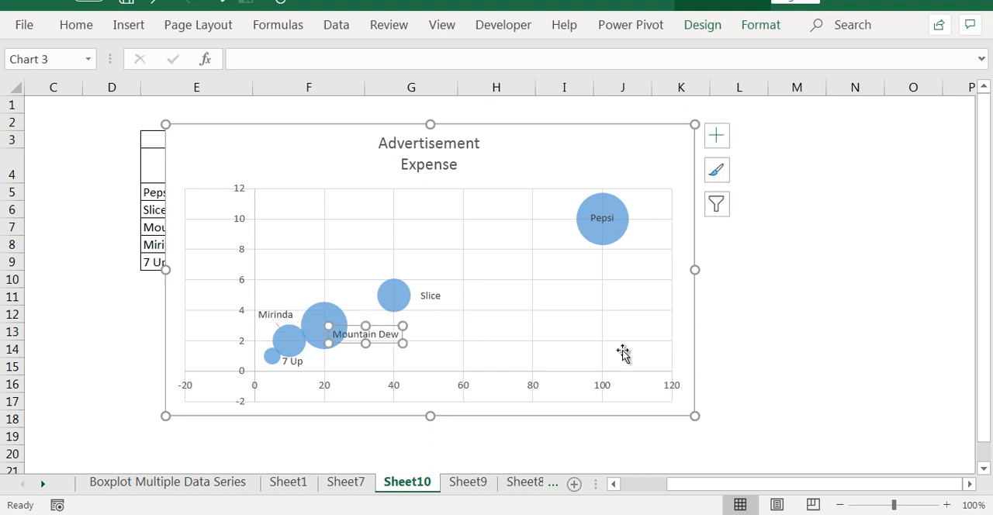
click(831, 320)
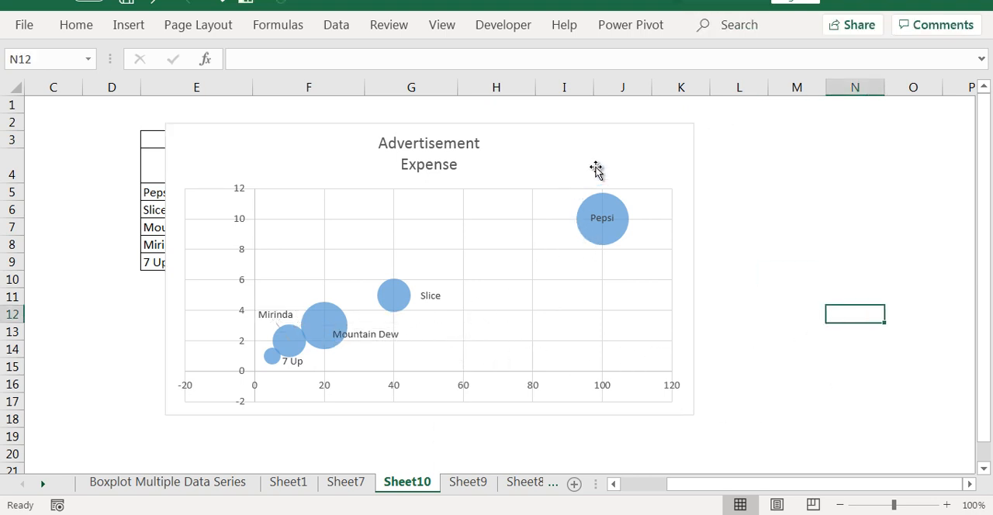
- Change the chart's color scheme to make the bubbles orange
click(545, 194)
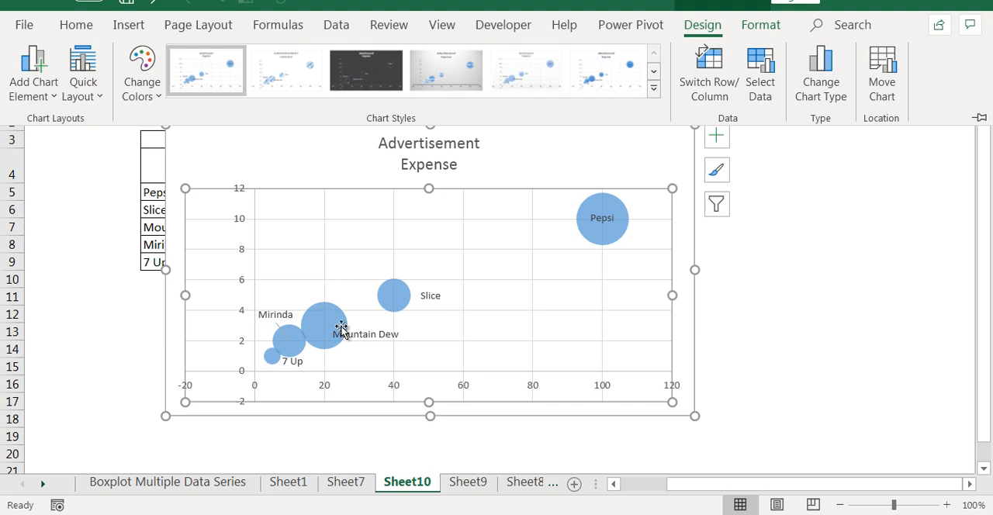
click(347, 258)
click(533, 217)
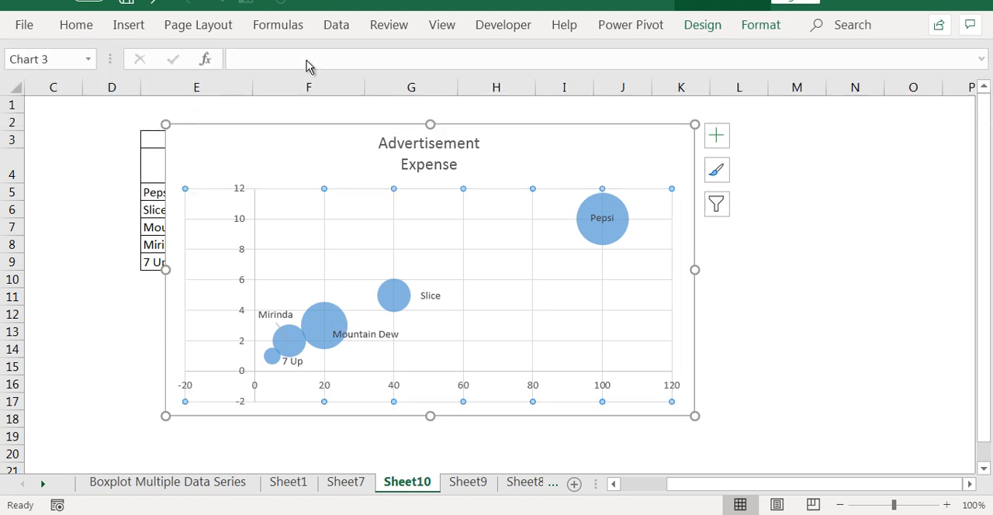
click(702, 24)
click(140, 75)
click(184, 205)
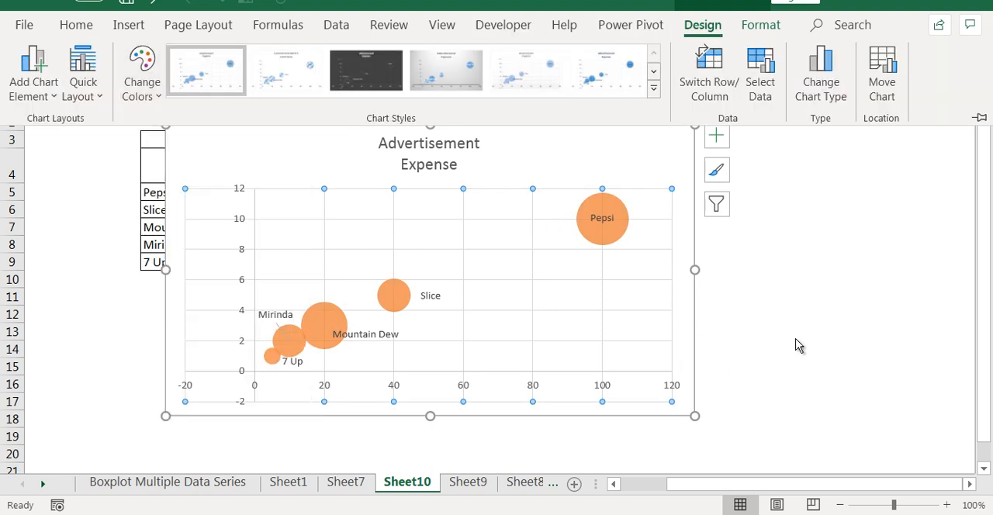
- Fill only the Slice bubble with a light green theme color
click(391, 297)
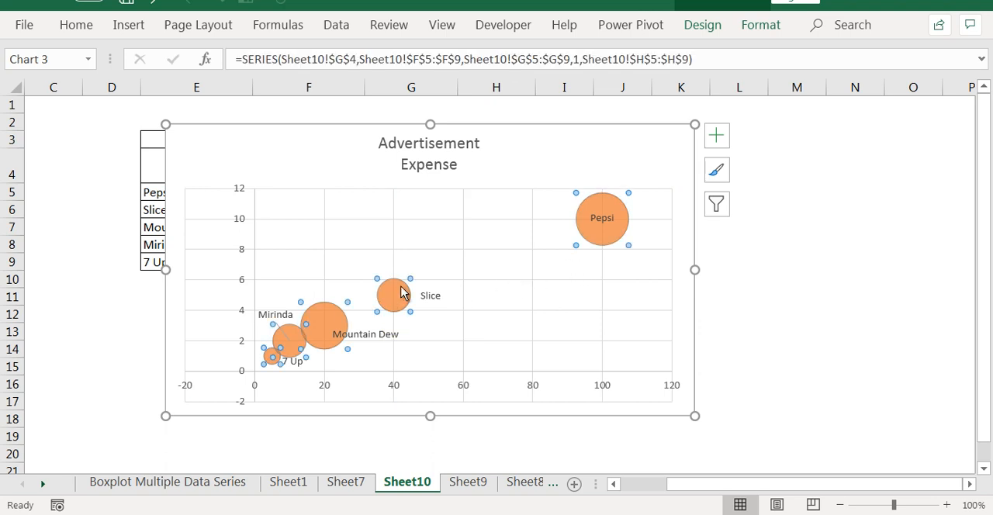
click(401, 292)
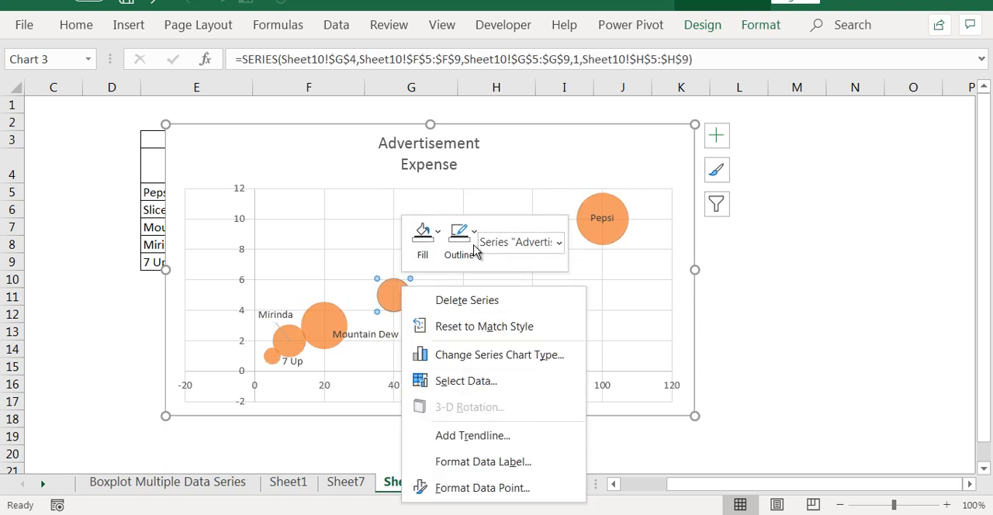
click(423, 238)
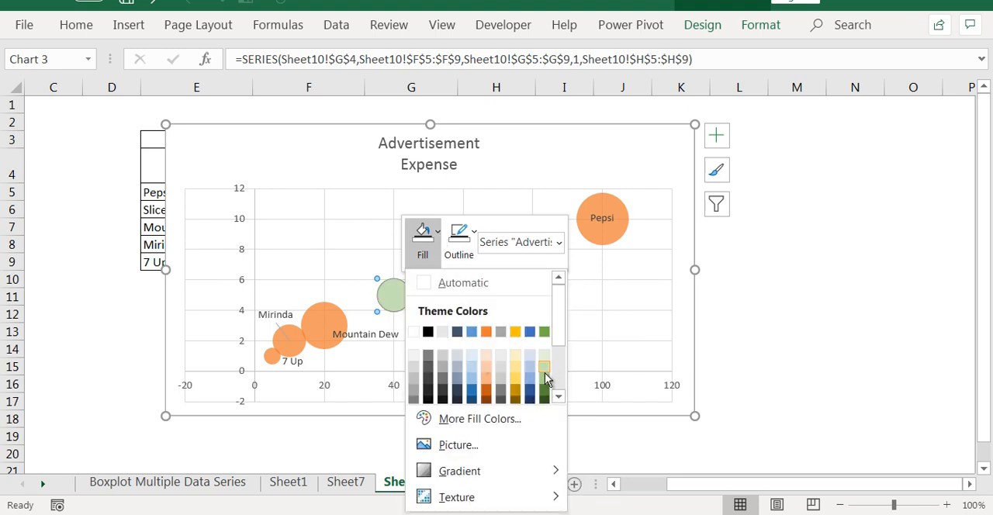
click(545, 377)
- Fill only the Pepsi bubble with a gold color and deselect the chart
click(601, 217)
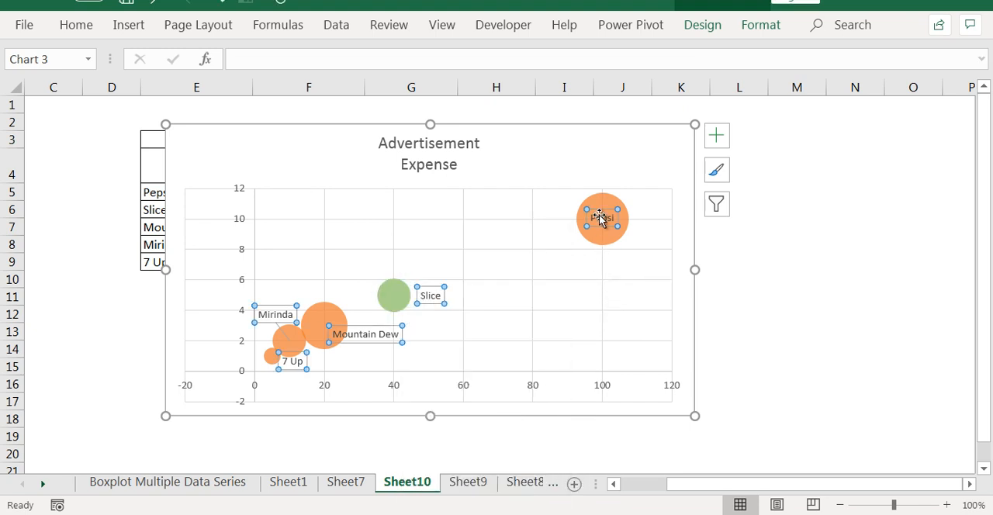
right_click(601, 218)
click(629, 144)
click(733, 235)
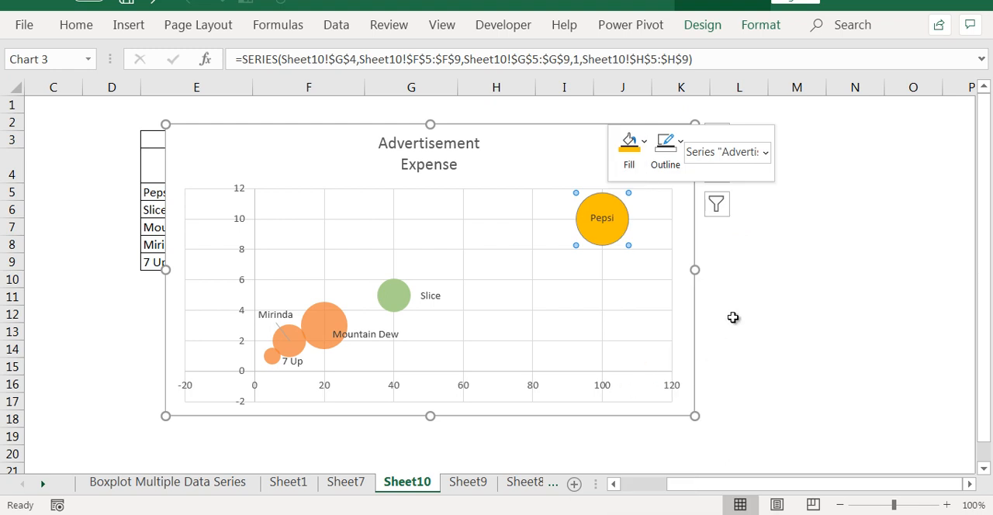
click(733, 317)
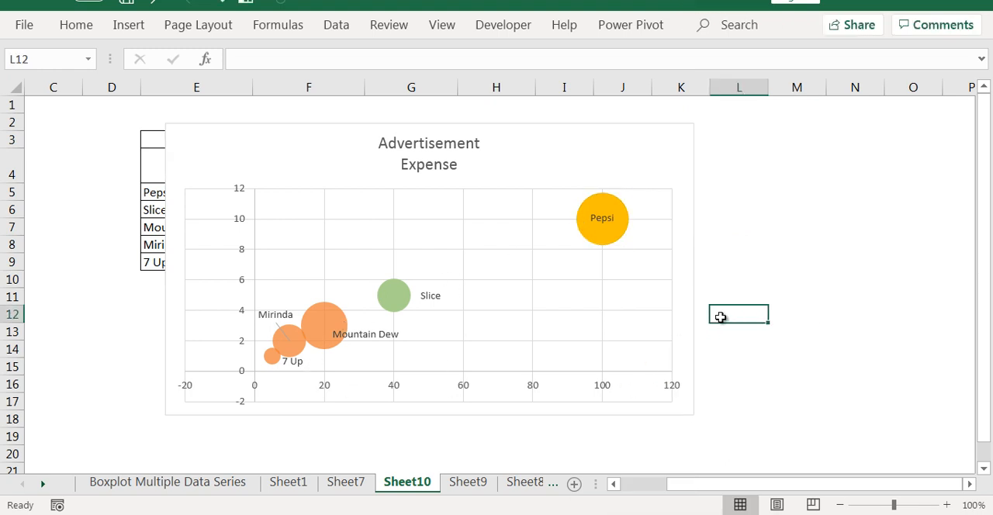
- Delete the chart's vertical and horizontal gridlines and deselect the chart
click(604, 300)
key(Delete)
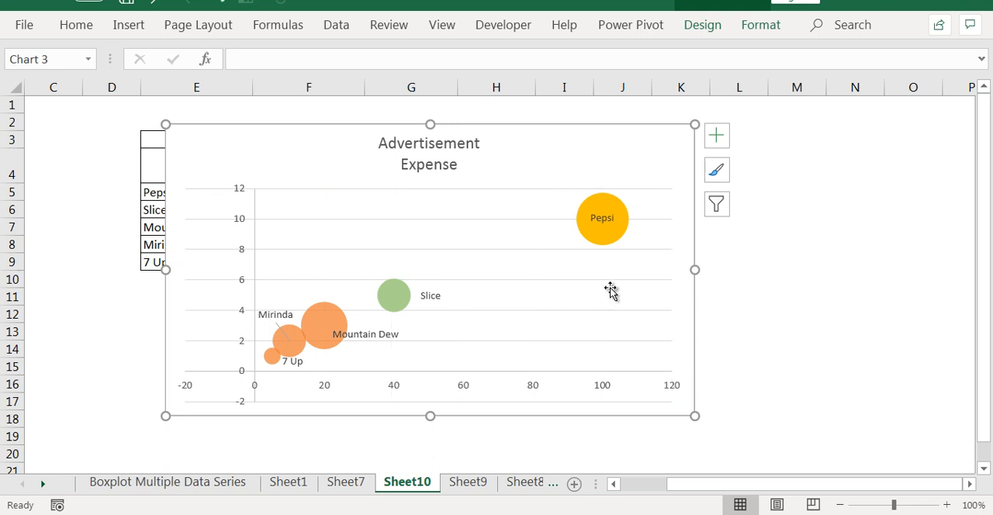
click(796, 331)
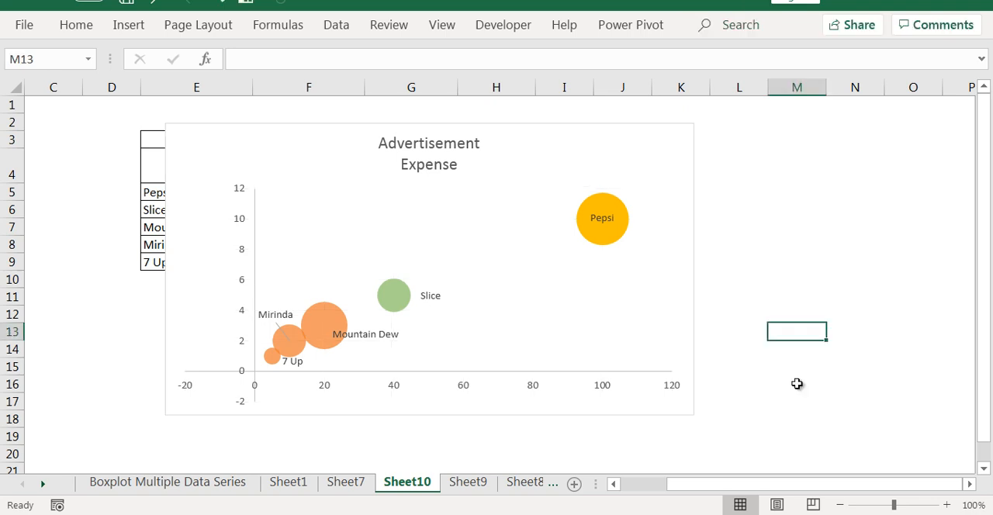
- Apply the dark gray gradient chart style with orange bubbles and a bold white title to the bubble chart
click(515, 231)
click(702, 25)
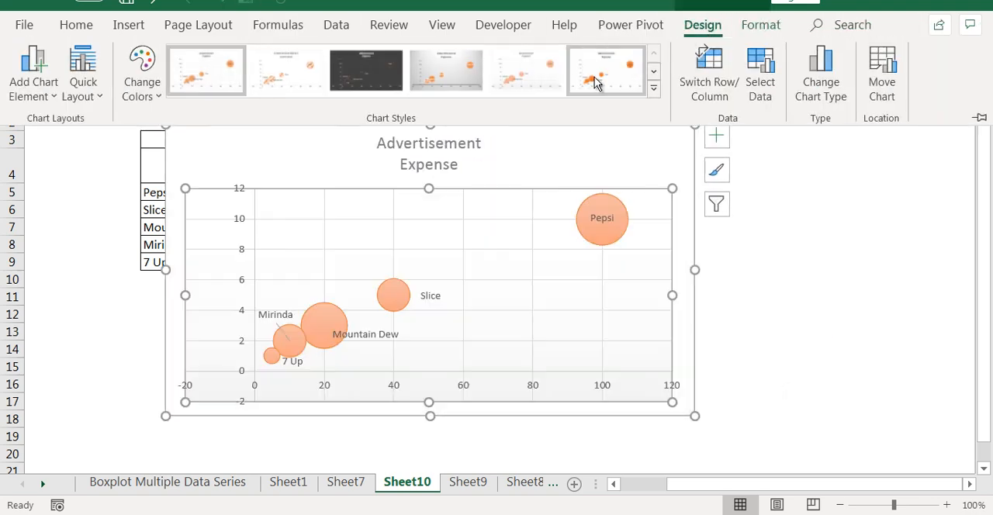
click(653, 88)
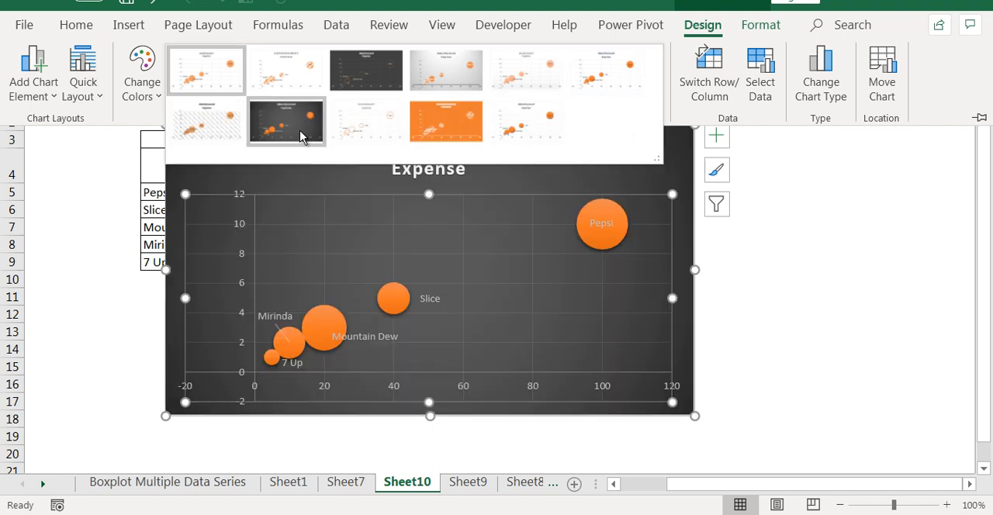
click(299, 132)
key(Escape)
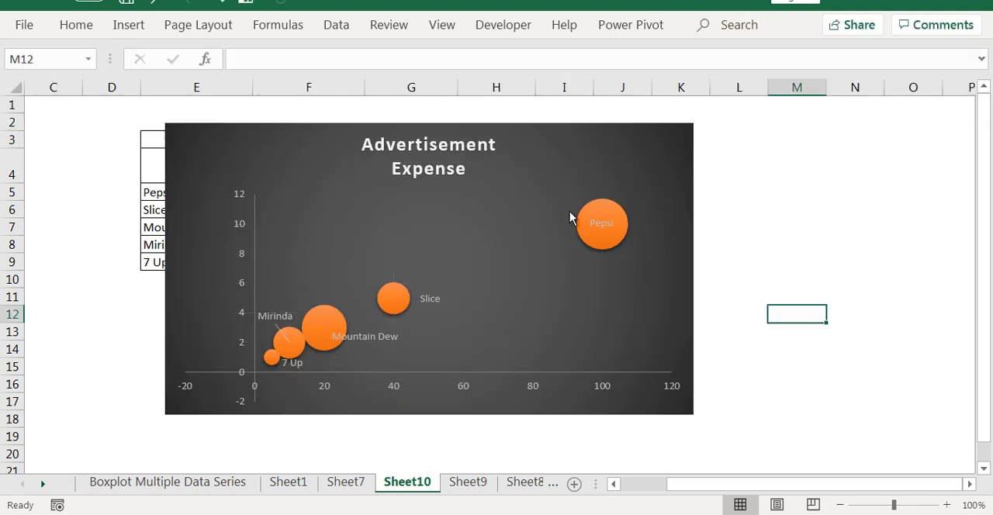
- Add primary horizontal and primary vertical axis titles to the bubble chart
click(289, 227)
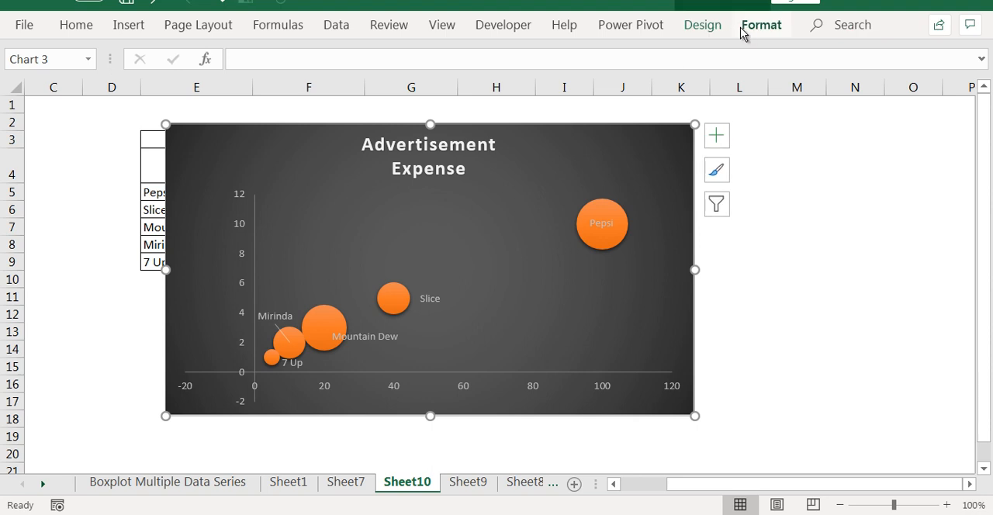
click(703, 25)
click(40, 94)
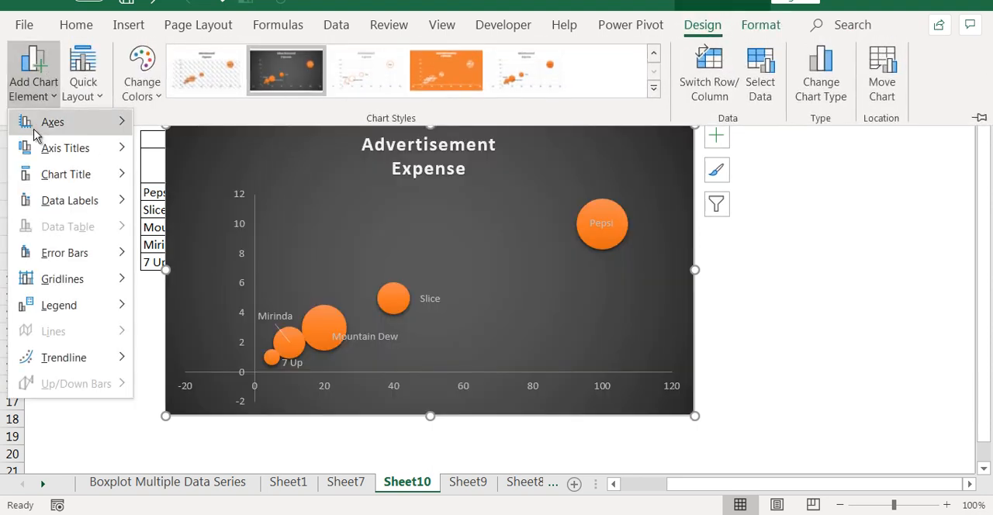
mouse_move(80, 148)
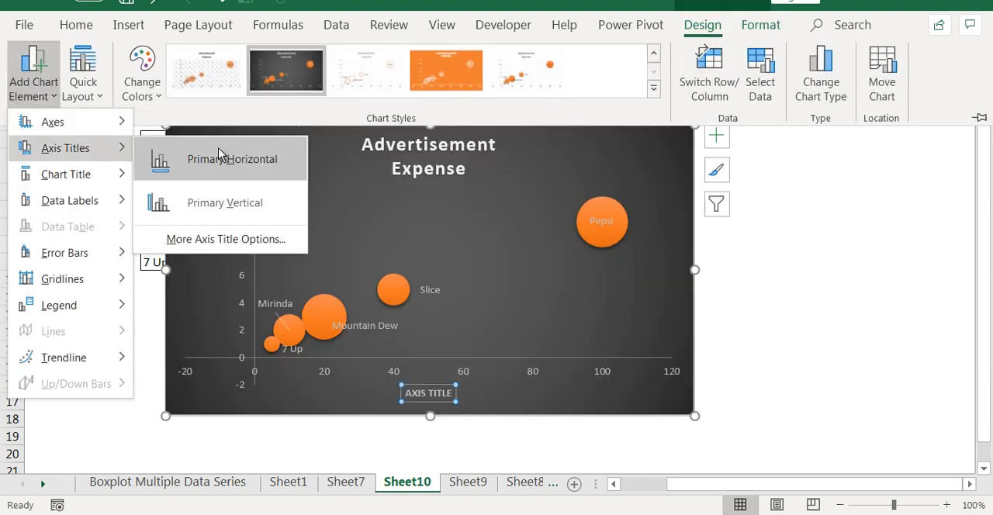
click(219, 158)
click(81, 98)
click(37, 94)
click(225, 202)
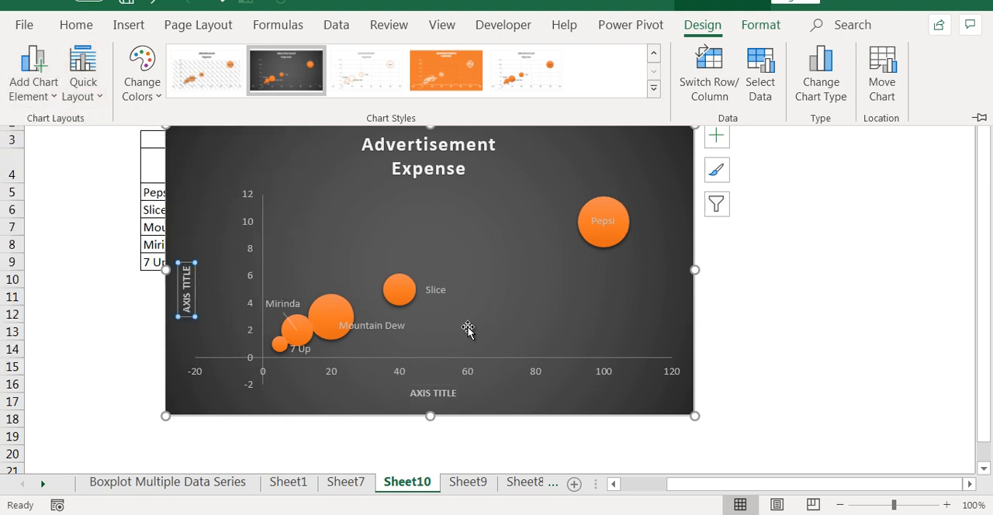
- Move the chart slightly to the right and clear the placeholder text of the vertical axis title
double_click(186, 285)
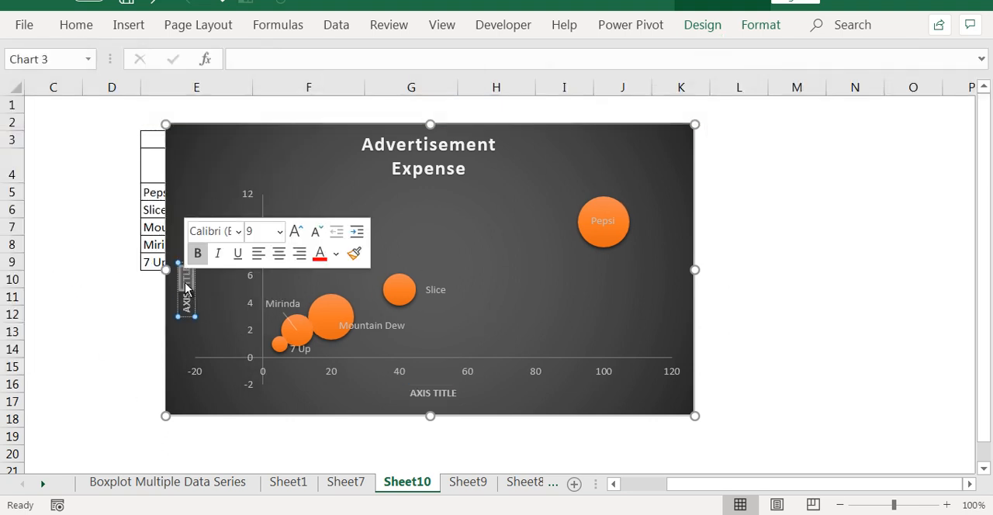
double_click(186, 280)
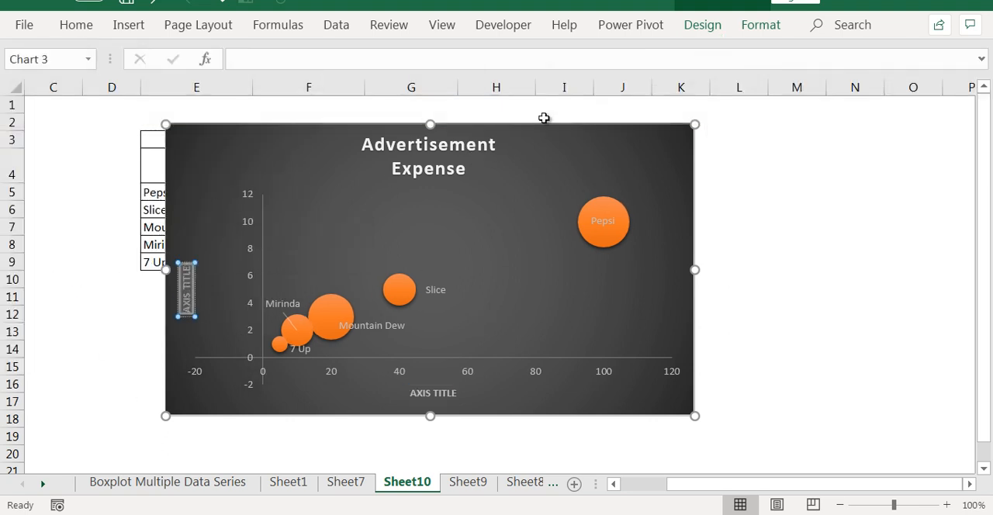
drag(544, 118, 564, 126)
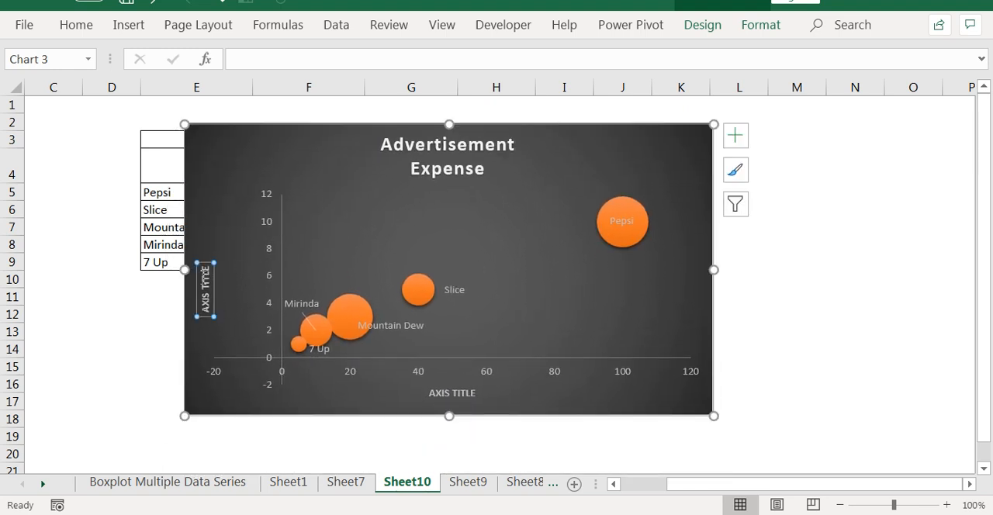
double_click(205, 275)
triple_click(201, 281)
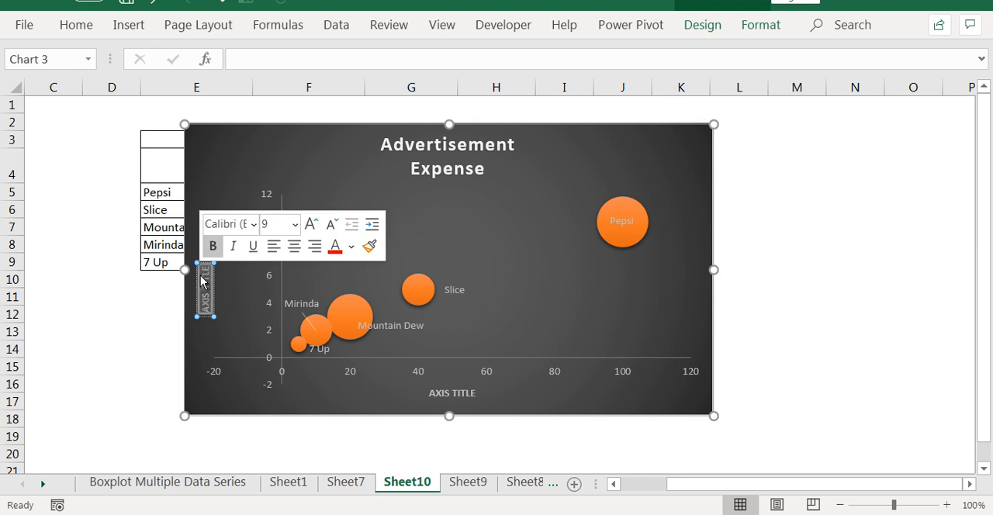
key(Delete)
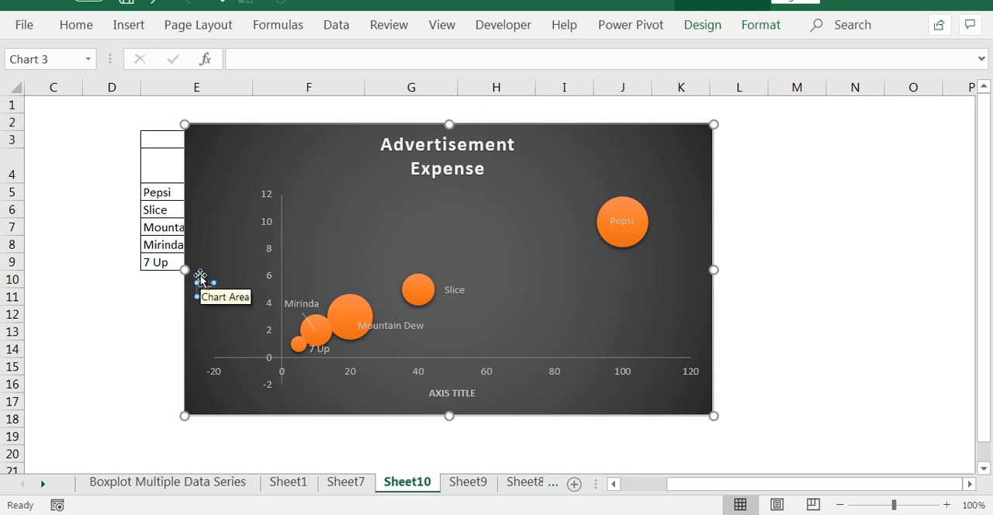